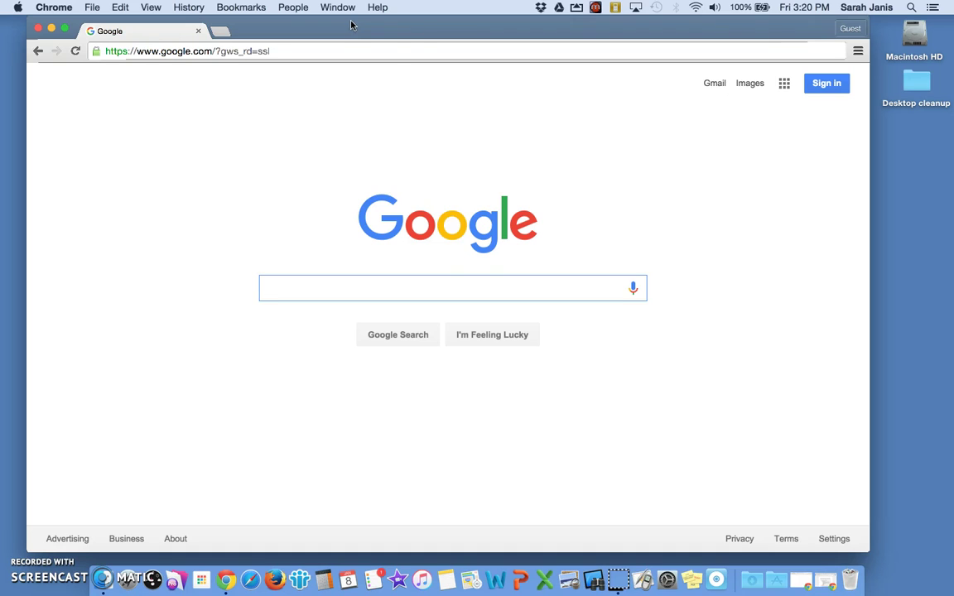
# Step: Open Word, create a blank document and write "This is Word." in it
pyautogui.click(497, 585)
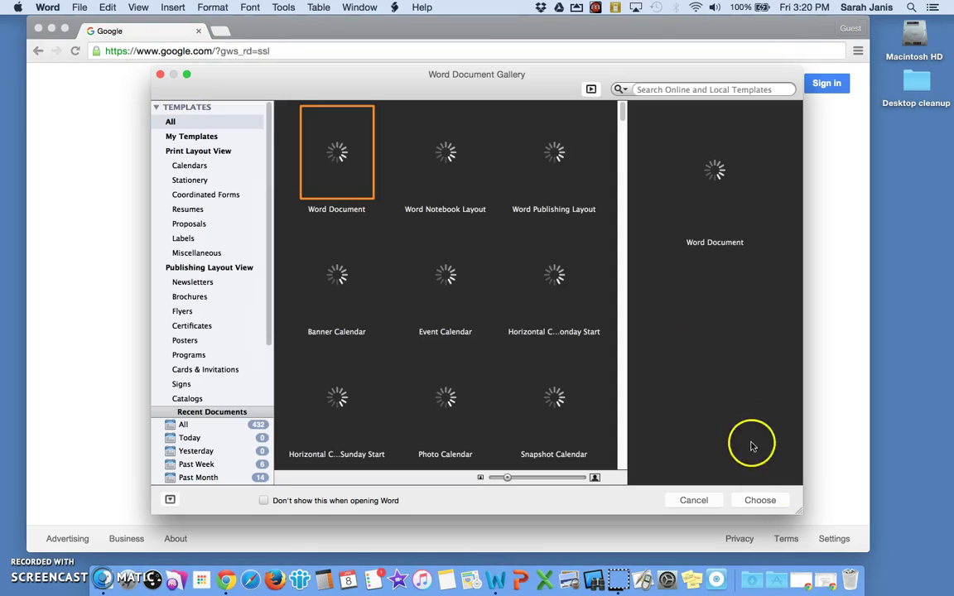
pyautogui.click(760, 501)
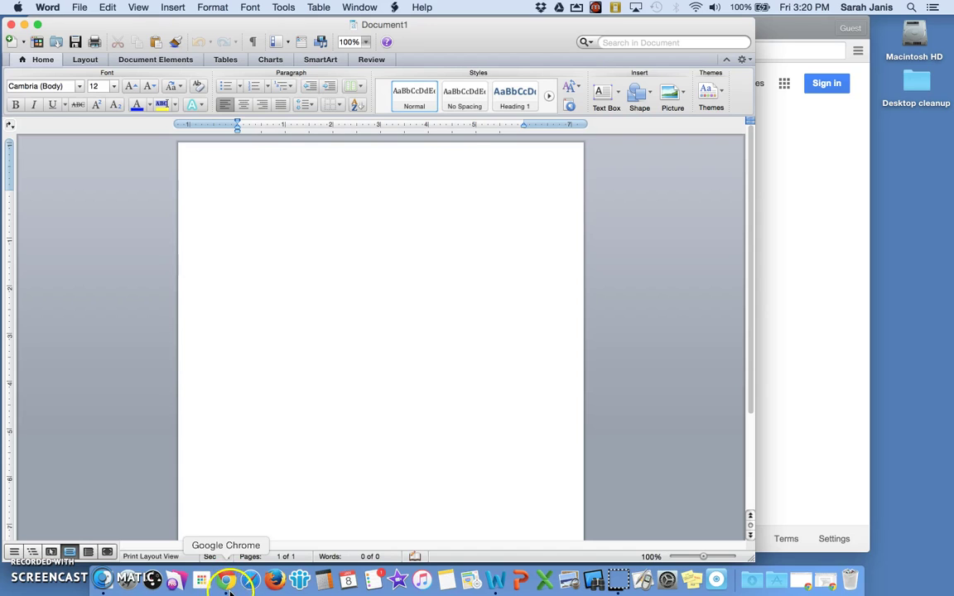
pyautogui.click(227, 584)
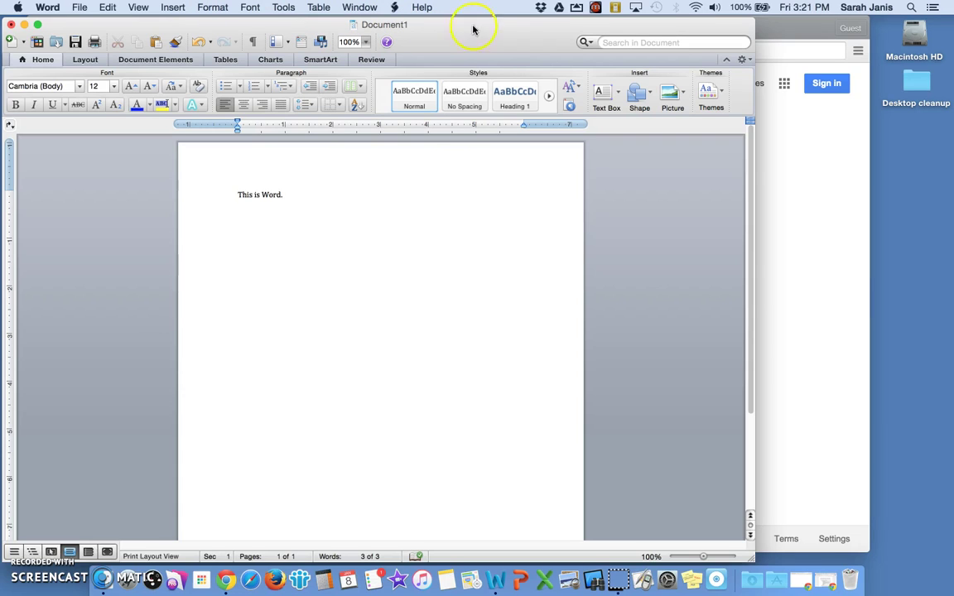
# Step: Alternate between the Google and Word windows, moving Word lower and the Google window to the right so both title bars can be reached
pyautogui.click(770, 32)
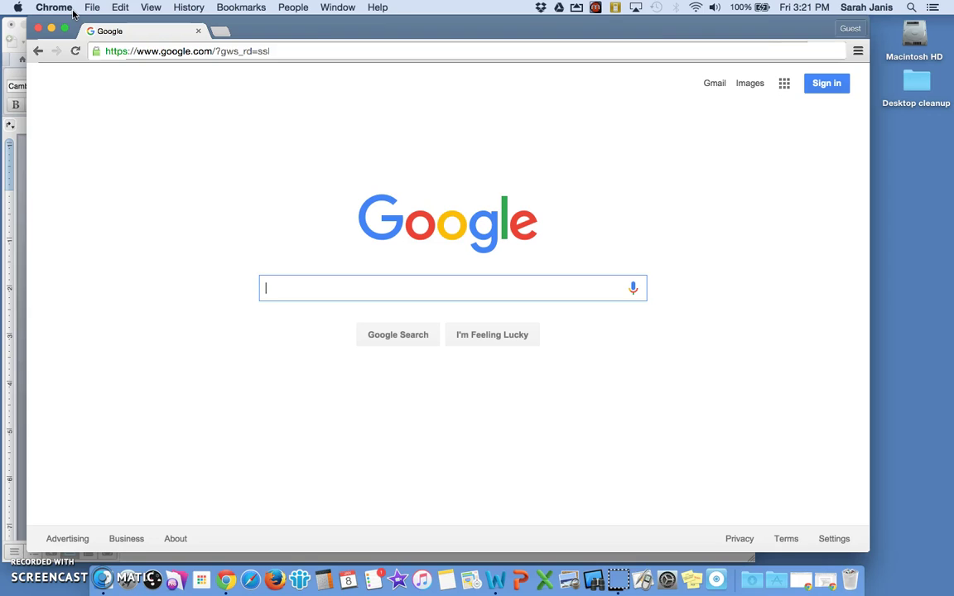
pyautogui.click(21, 148)
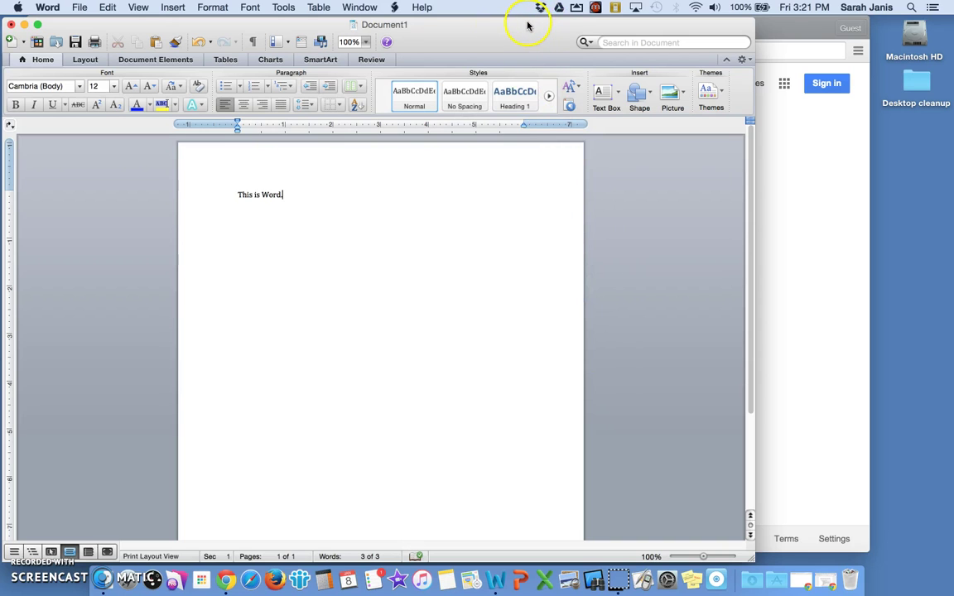
pyautogui.moveTo(531, 24); pyautogui.dragTo(534, 99)
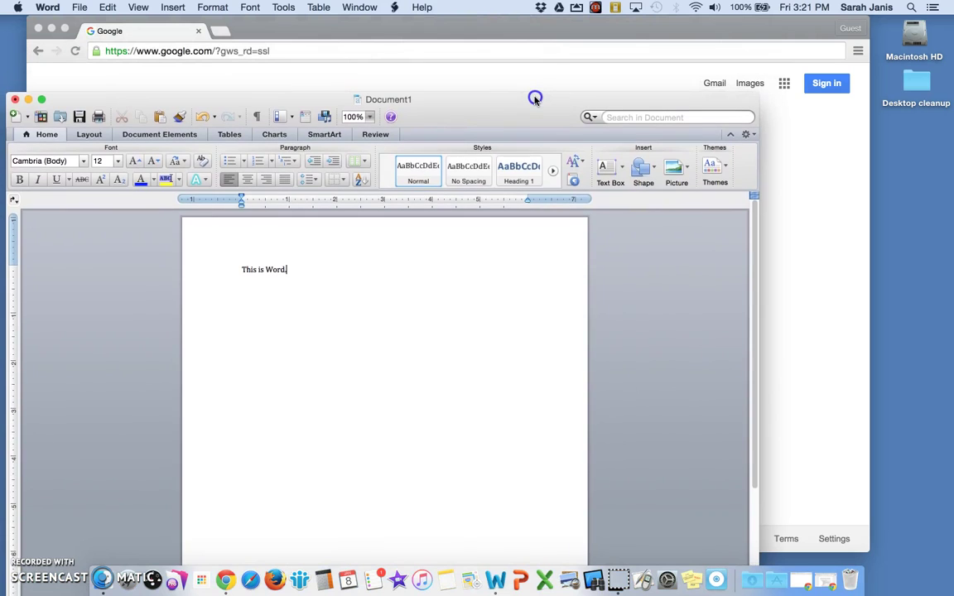
pyautogui.click(546, 33)
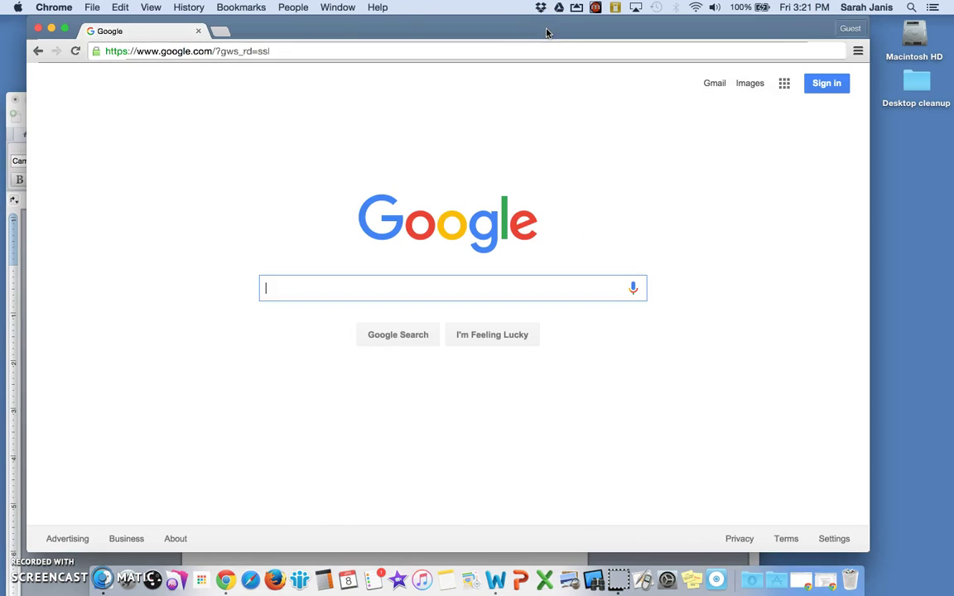
pyautogui.moveTo(546, 33); pyautogui.dragTo(613, 30)
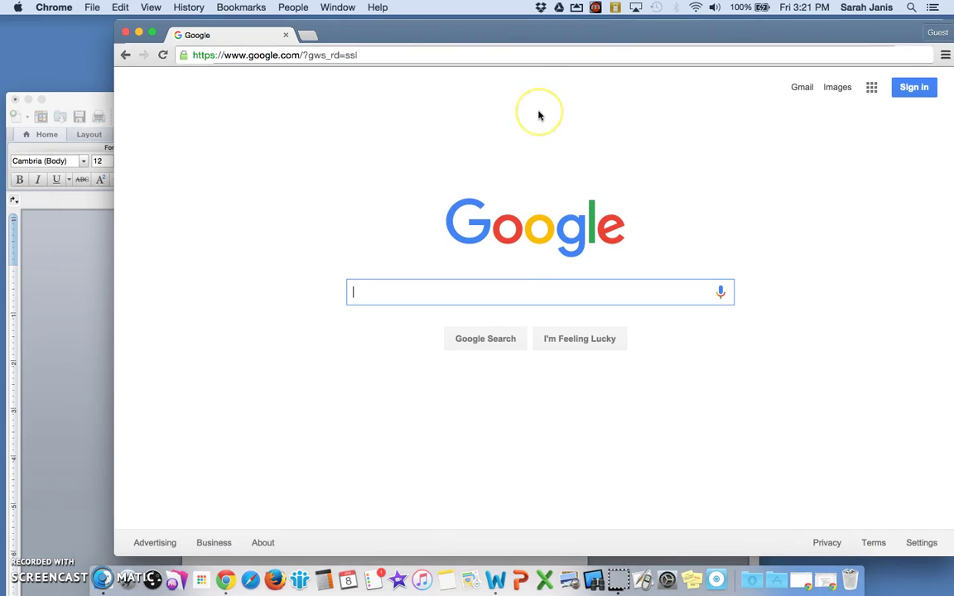
# Step: Bring Word forward and move its window higher, and bring the Google window forward and move it back to the left
pyautogui.click(104, 101)
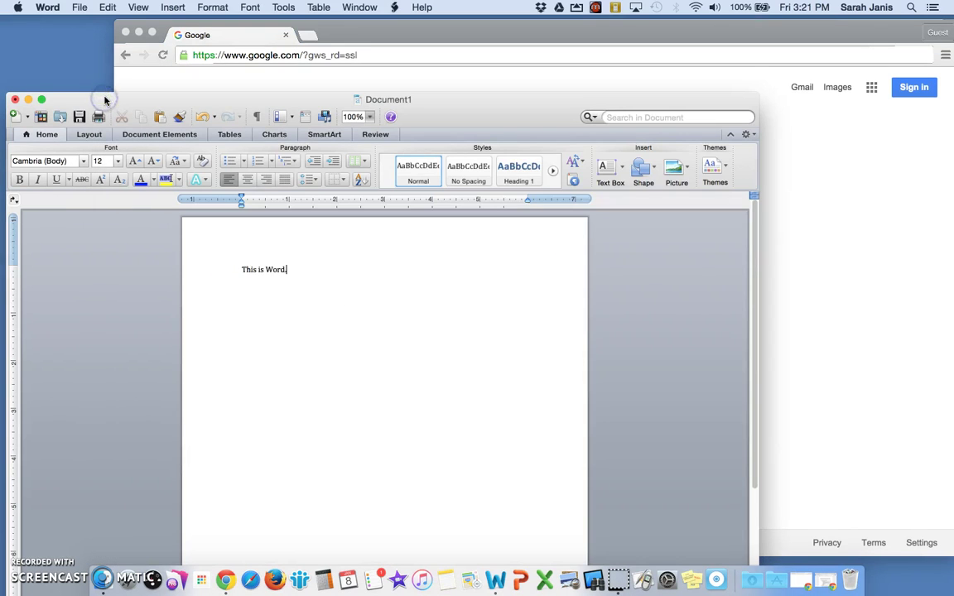
pyautogui.moveTo(119, 96); pyautogui.dragTo(121, 42)
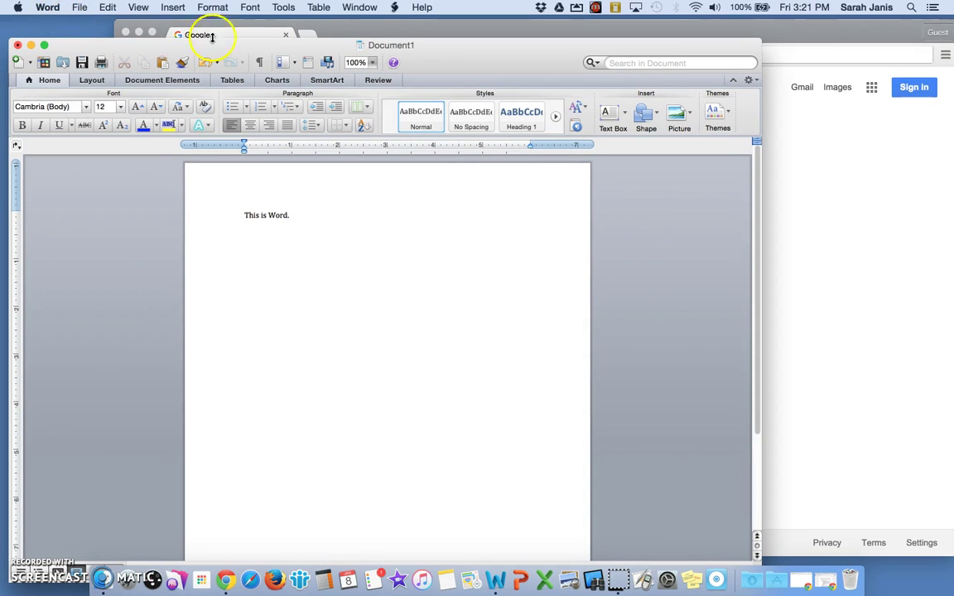
pyautogui.click(385, 29)
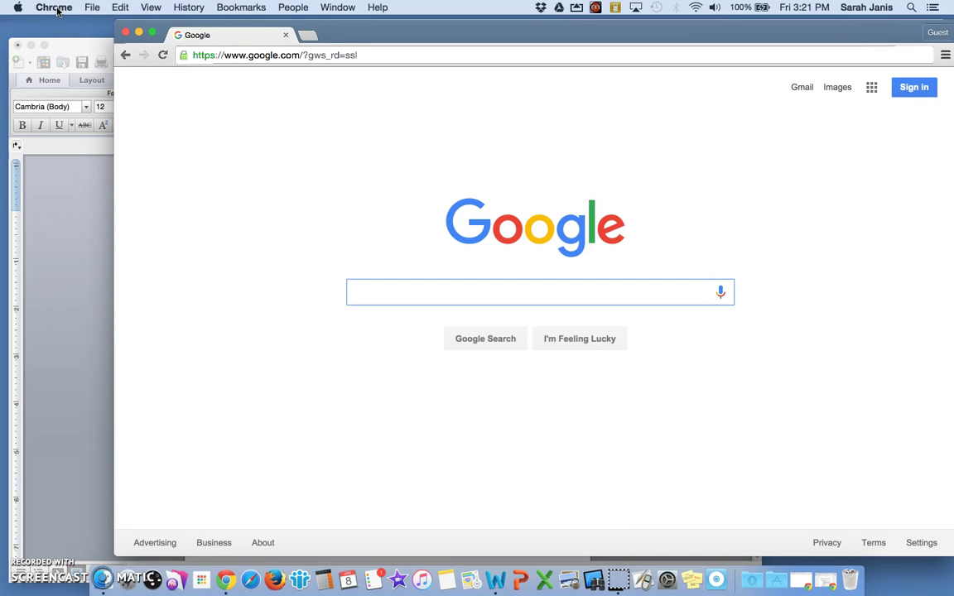
pyautogui.moveTo(394, 30); pyautogui.dragTo(294, 29)
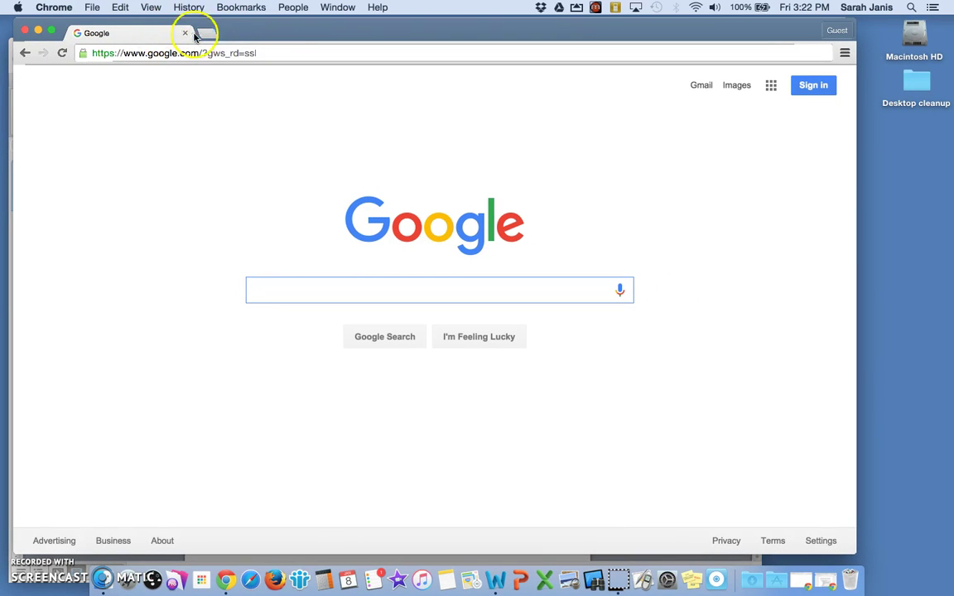
# Step: Open a second Chrome window and move it to the right, offset from the Google window
pyautogui.click(97, 6)
pyautogui.click(109, 34)
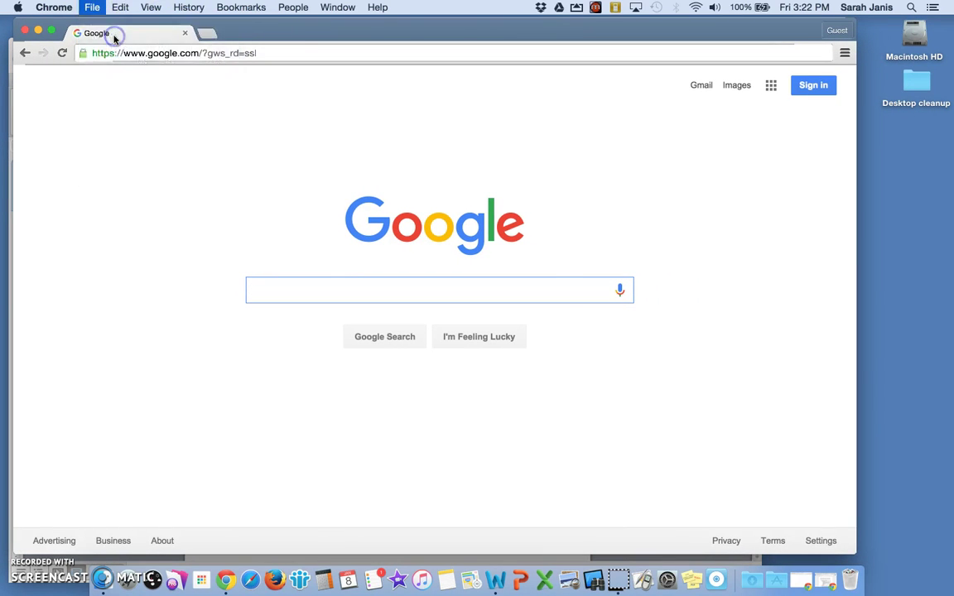
pyautogui.moveTo(379, 27); pyautogui.dragTo(454, 39)
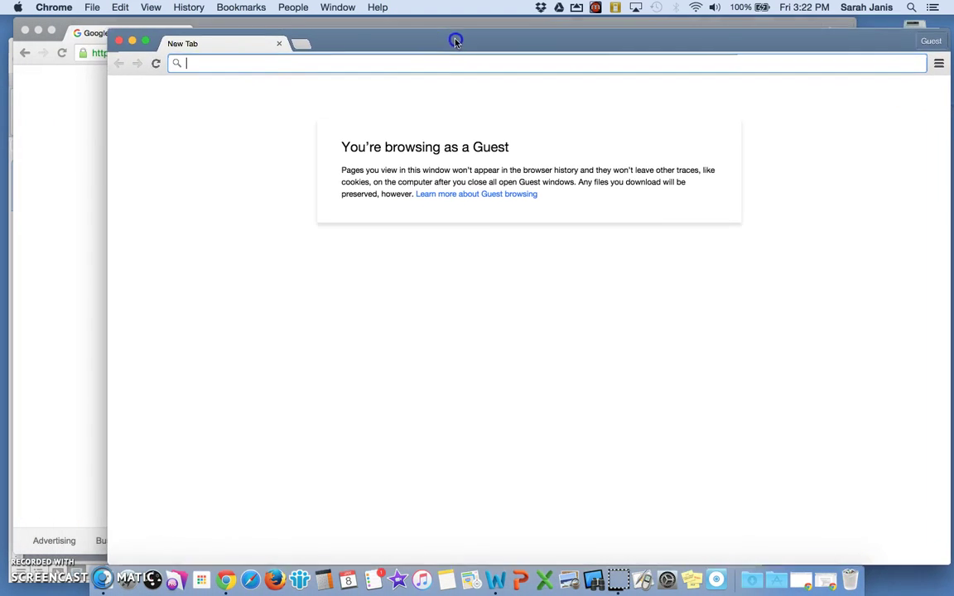
# Step: Switch back and forth between the two Chrome windows, finishing with the Google window in front and moved slightly to the right
pyautogui.click(55, 23)
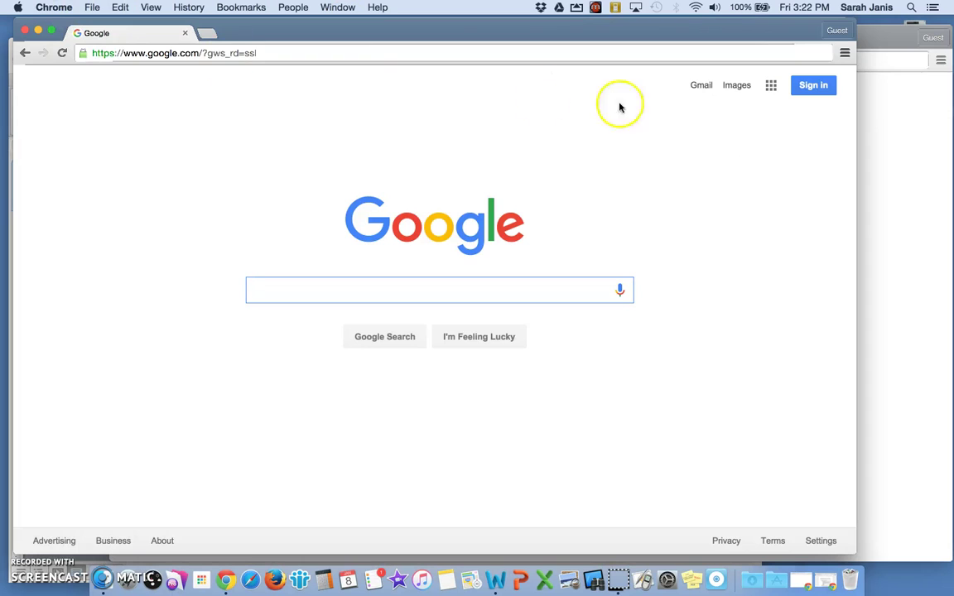
pyautogui.click(892, 152)
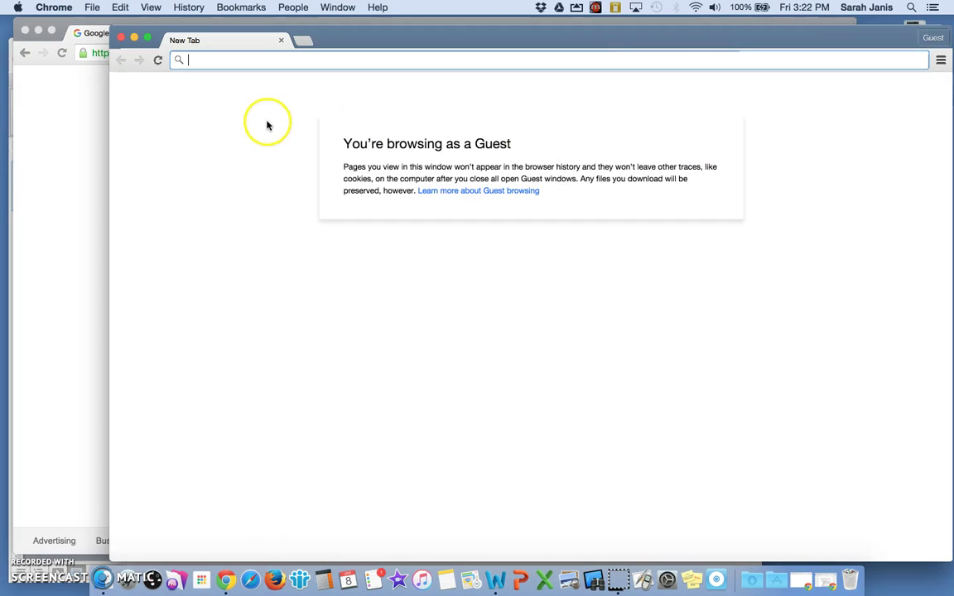
pyautogui.click(54, 142)
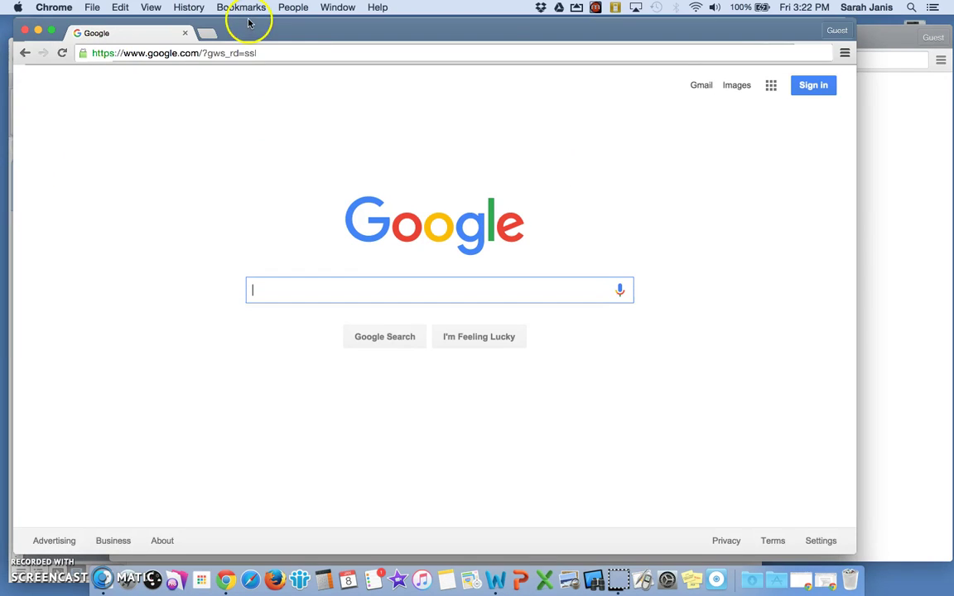
pyautogui.moveTo(250, 21); pyautogui.dragTo(285, 23)
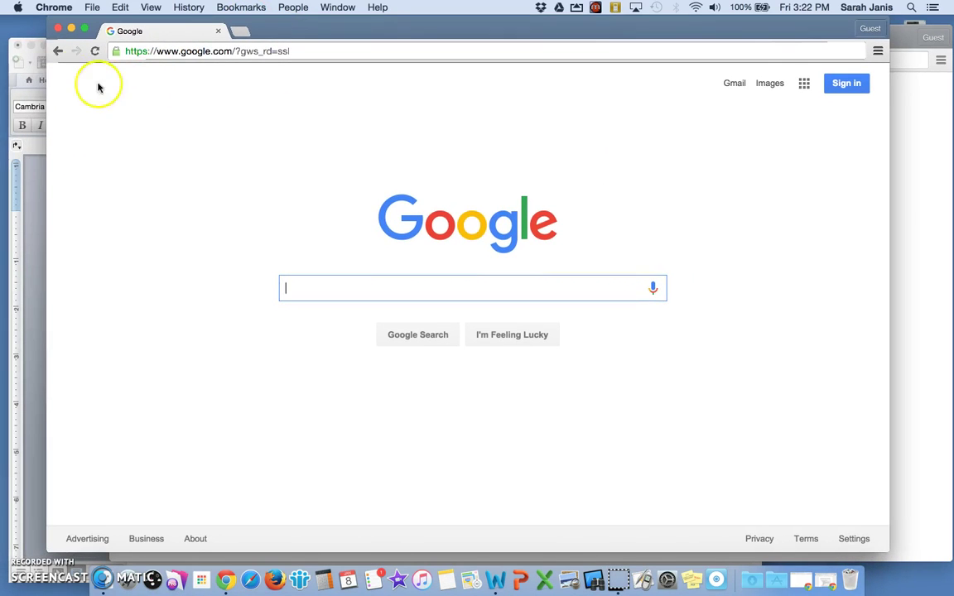
# Step: Activate Word and raise its window, and bring the Google window forward and move it far right to uncover the Word text
pyautogui.click(33, 168)
pyautogui.moveTo(440, 51); pyautogui.dragTo(434, 35)
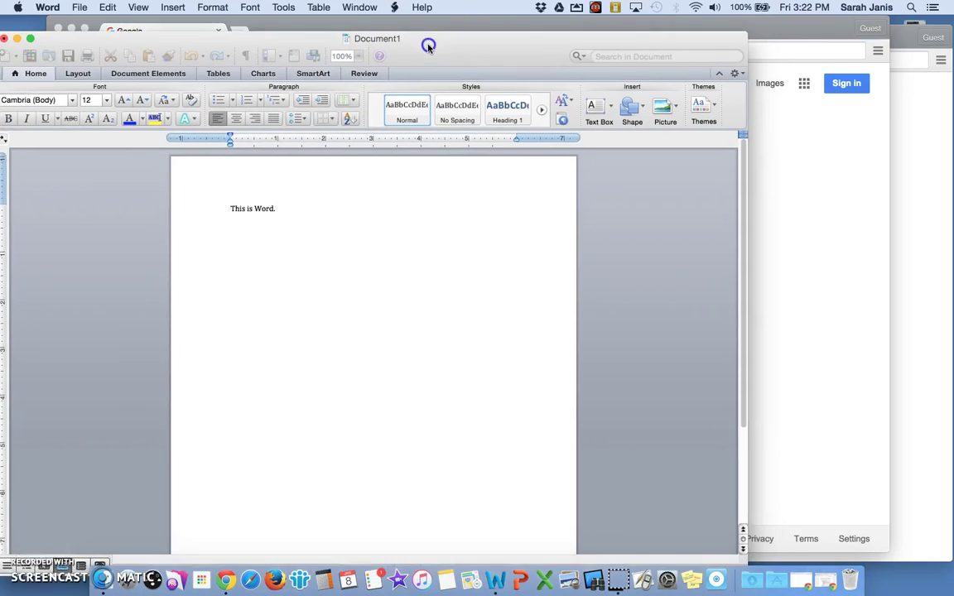
pyautogui.click(300, 217)
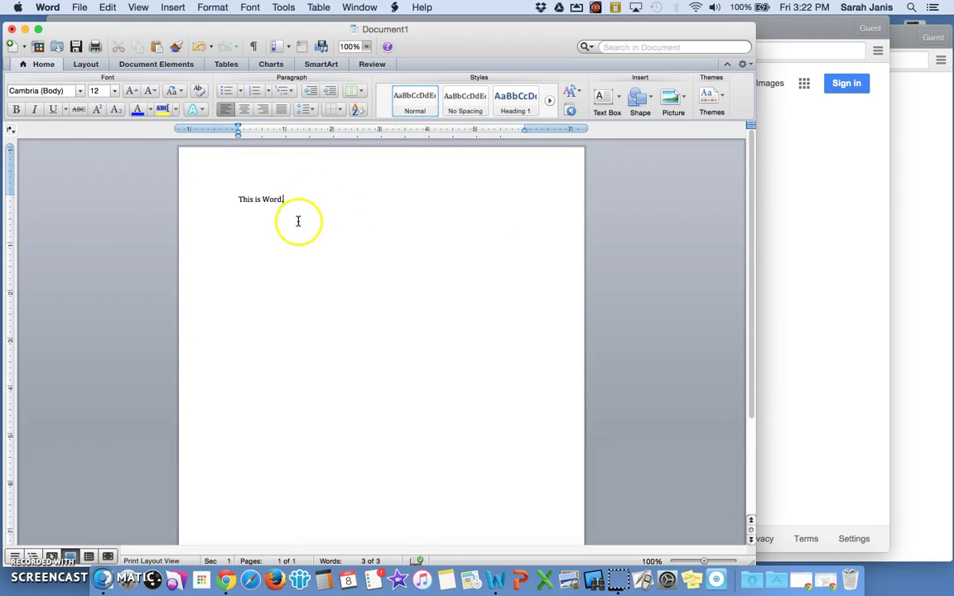
pyautogui.click(55, 7)
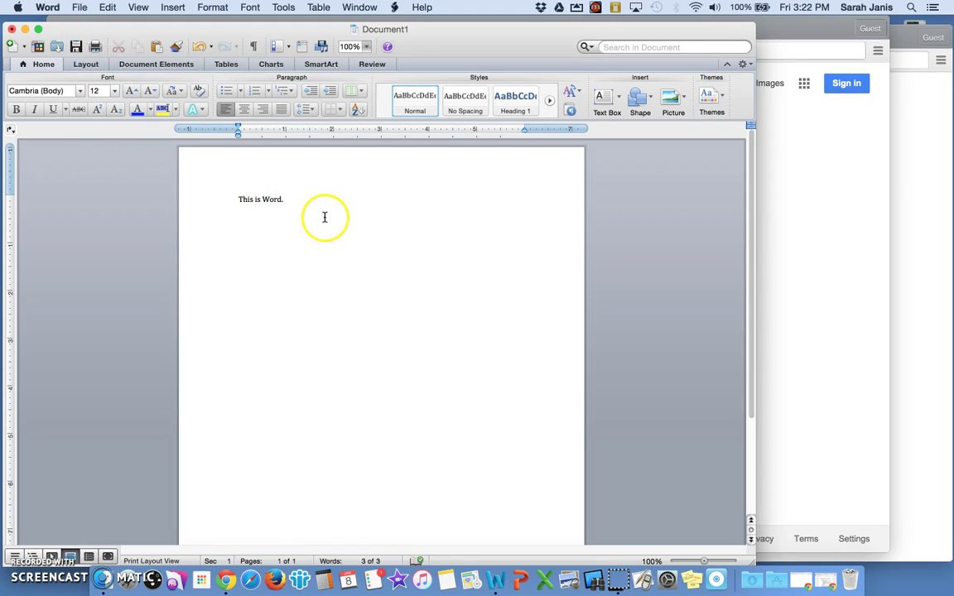
pyautogui.click(837, 228)
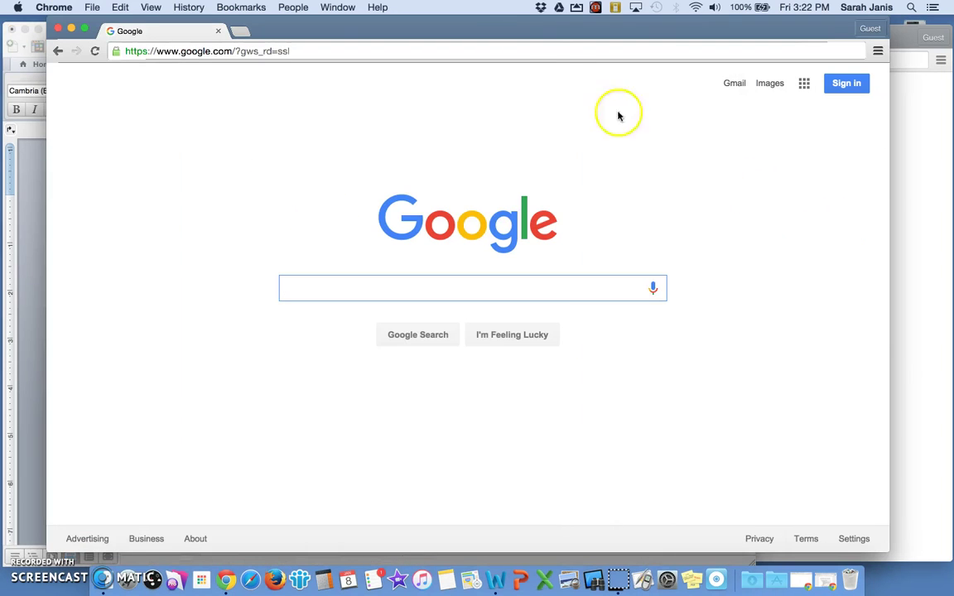
pyautogui.moveTo(520, 30); pyautogui.dragTo(835, 48)
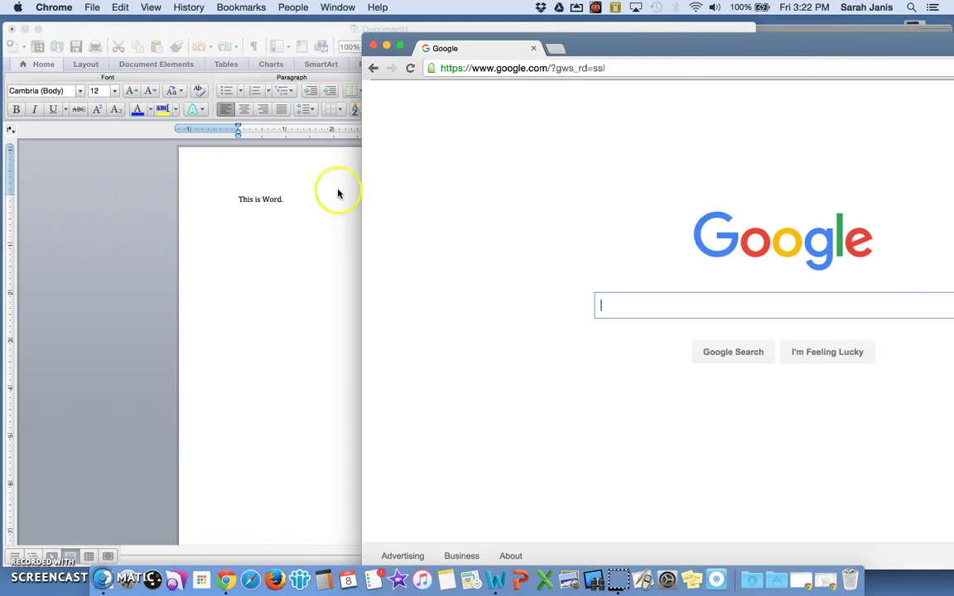
# Step: Add "Typing more." after "This is Word." in the Word document and nudge its window upward
pyautogui.click(293, 205)
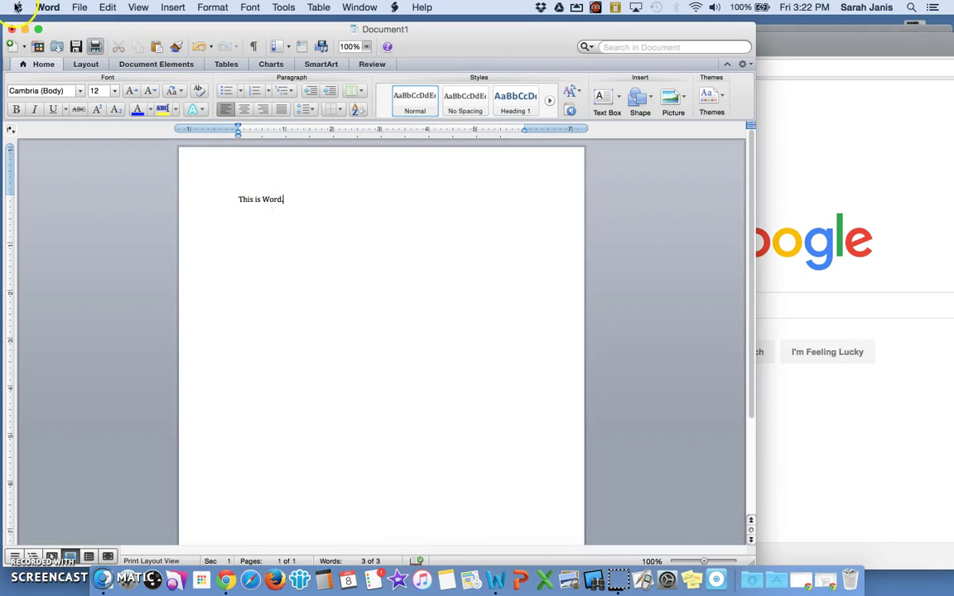
pyautogui.click(328, 196)
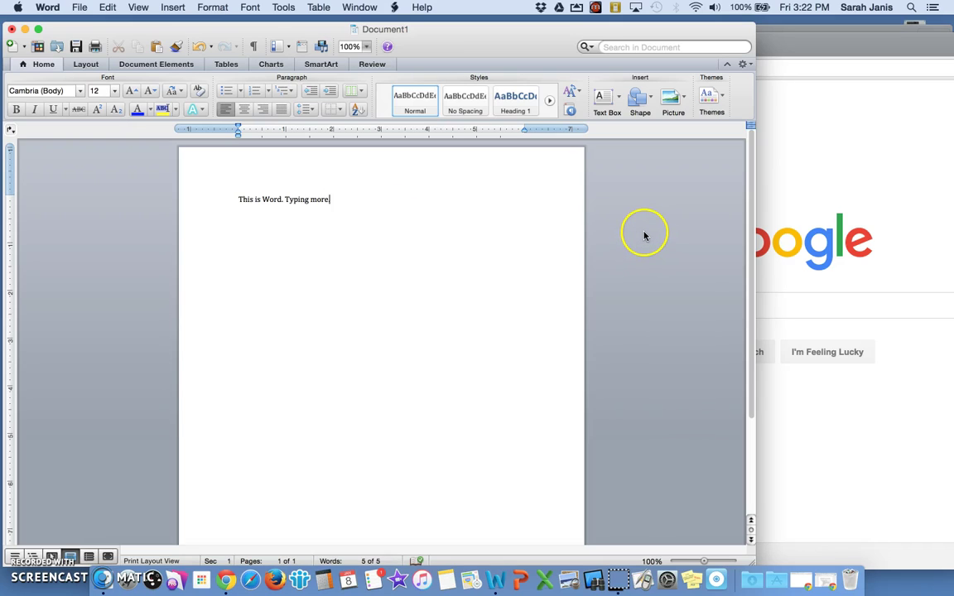
pyautogui.write('.')
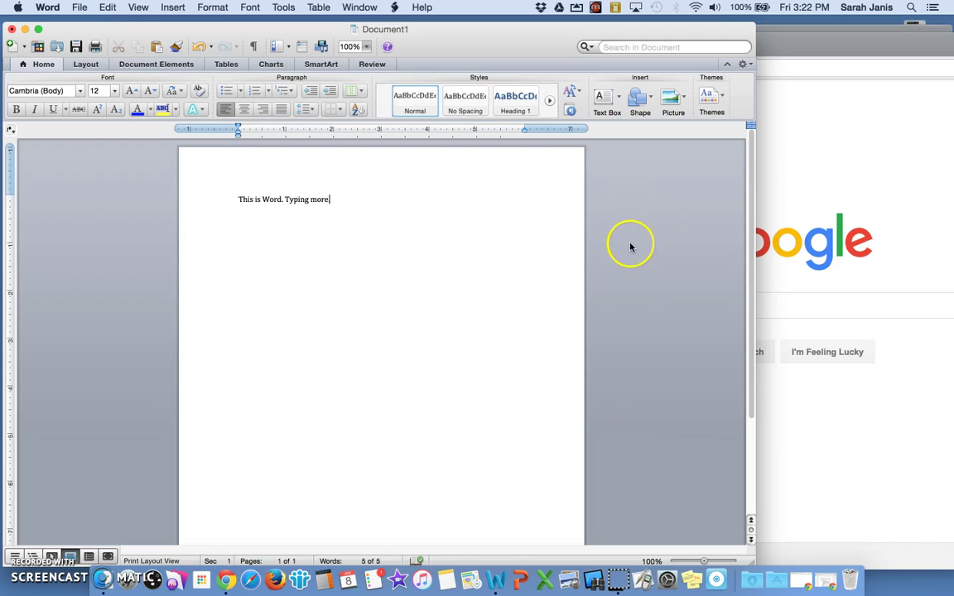
pyautogui.click(521, 42)
pyautogui.moveTo(521, 42); pyautogui.dragTo(524, 36)
pyautogui.press('BackSpace')
pyautogui.write('.')
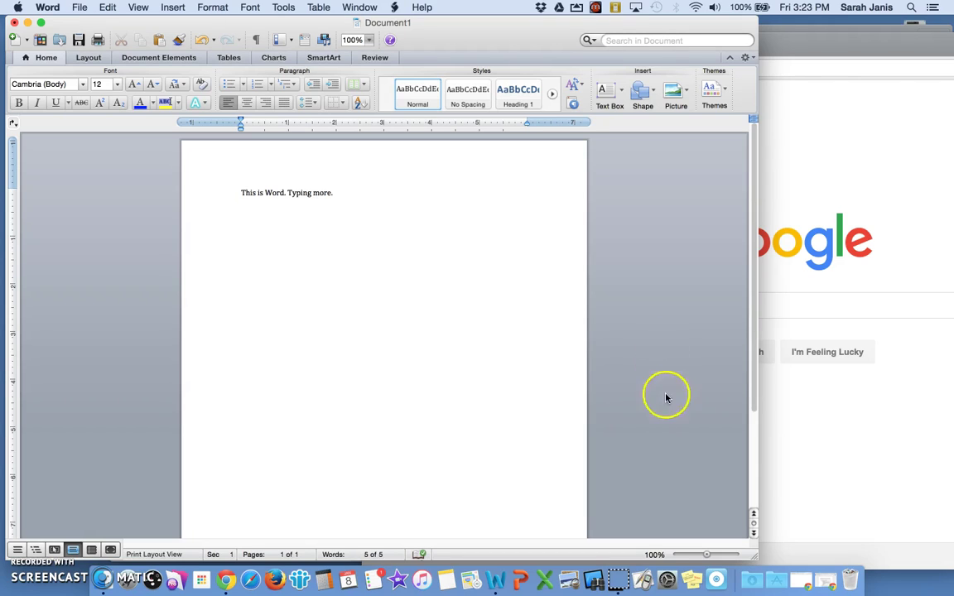
# Step: Narrow the Word and Google windows to fit side by side, with Word on the left half and Google on the right
pyautogui.click(756, 560)
pyautogui.moveTo(756, 560); pyautogui.dragTo(452, 554)
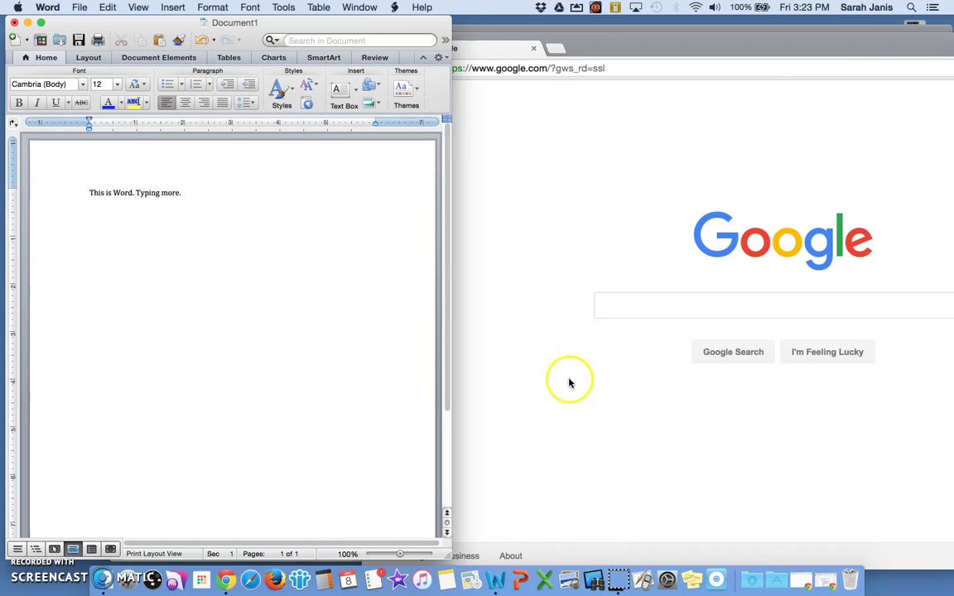
pyautogui.click(583, 183)
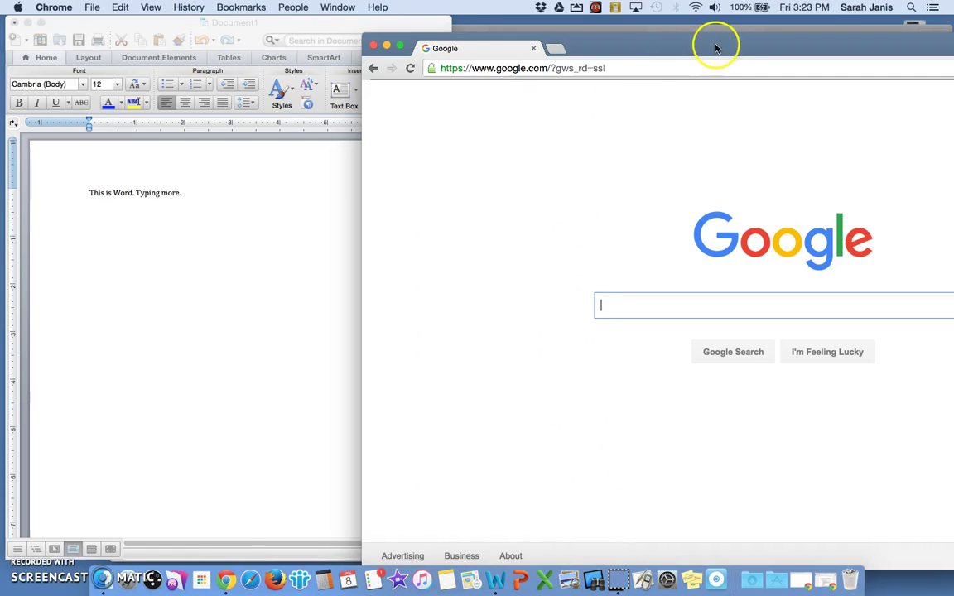
pyautogui.moveTo(717, 43); pyautogui.dragTo(467, 38)
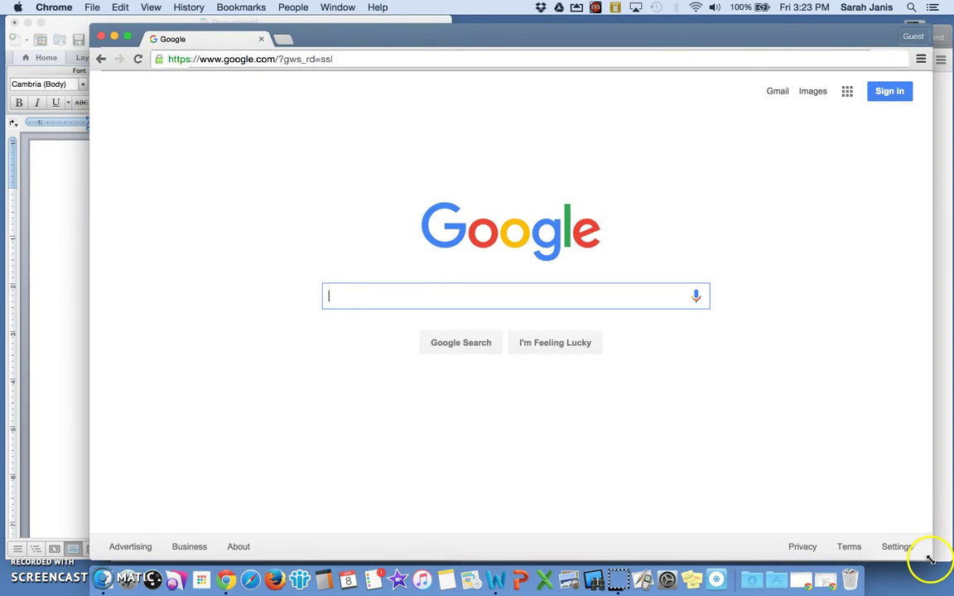
pyautogui.moveTo(931, 560); pyautogui.dragTo(656, 563)
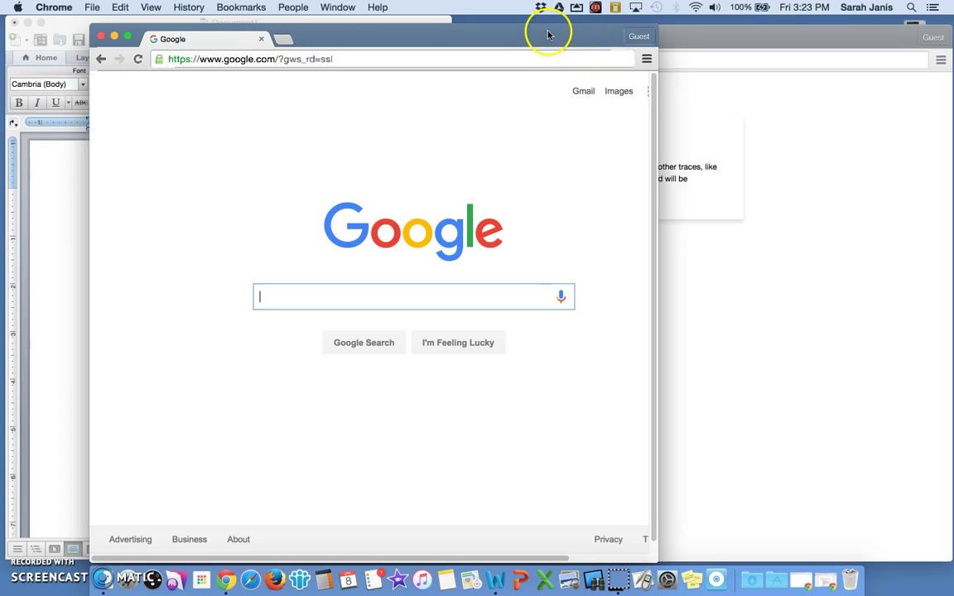
pyautogui.moveTo(548, 34); pyautogui.dragTo(862, 14)
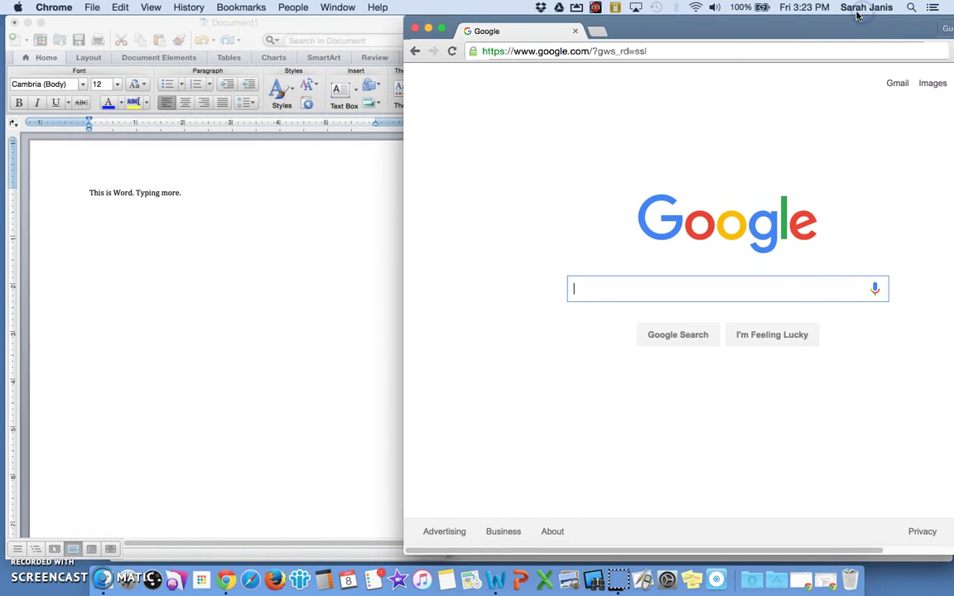
# Step: Alternate the active window between the side-by-side Word document and Google page, ending on Google
pyautogui.click(367, 209)
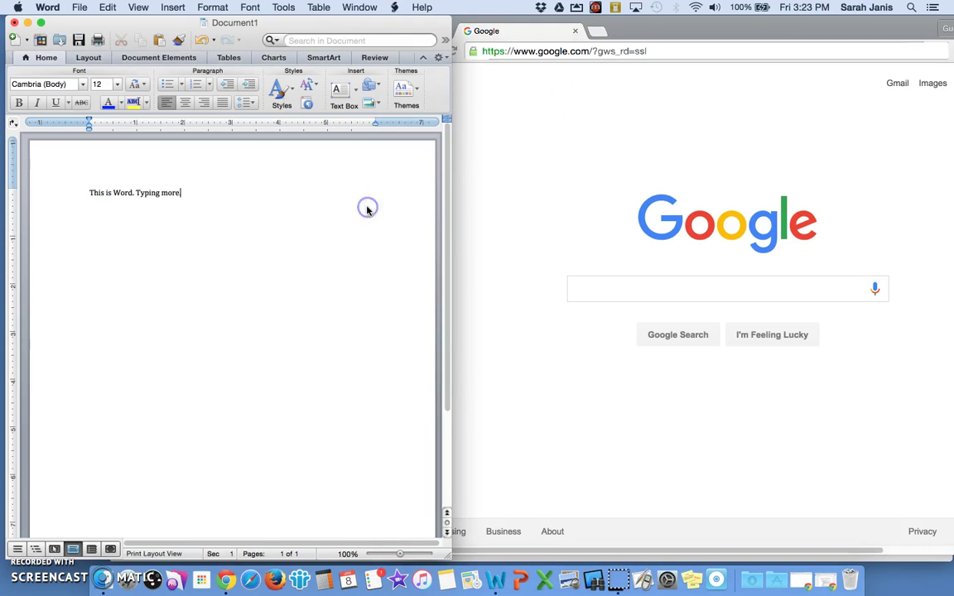
pyautogui.click(549, 188)
pyautogui.click(348, 199)
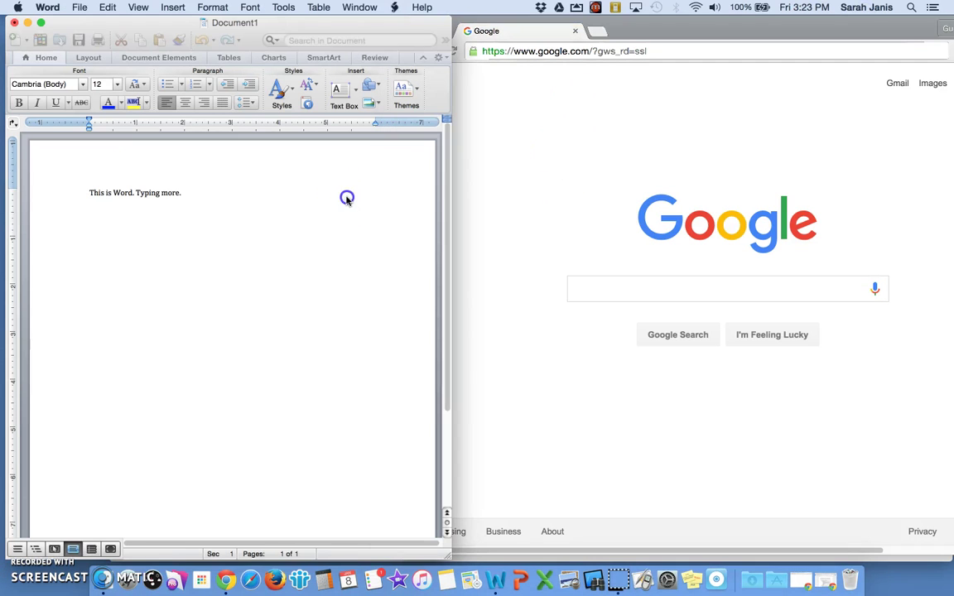
pyautogui.click(516, 195)
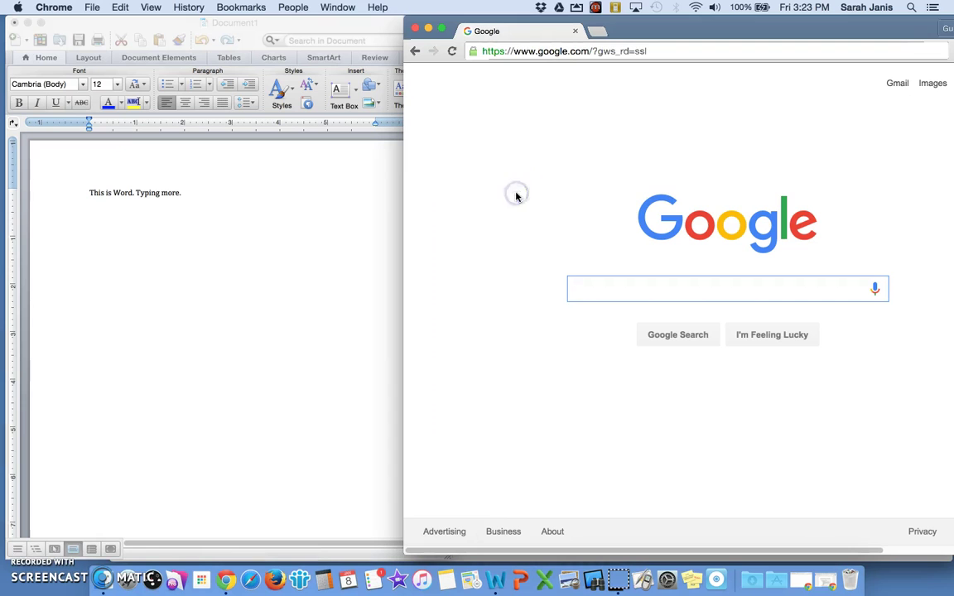
# Step: Narrow the Google window from its left edge until it meets the Word window, and activate Word and Google in turn
pyautogui.moveTo(405, 197); pyautogui.dragTo(447, 195)
pyautogui.click(379, 198)
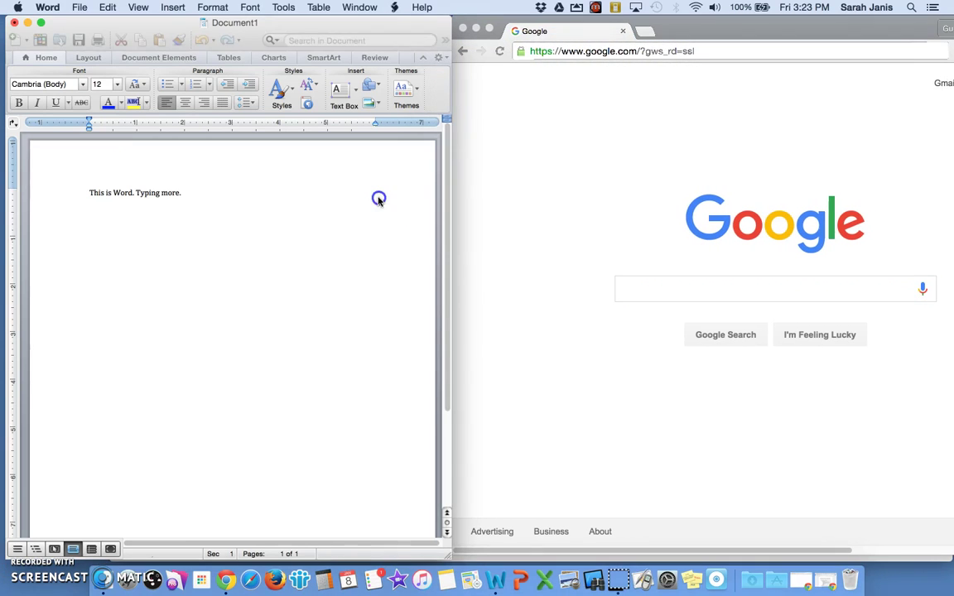
pyautogui.click(590, 161)
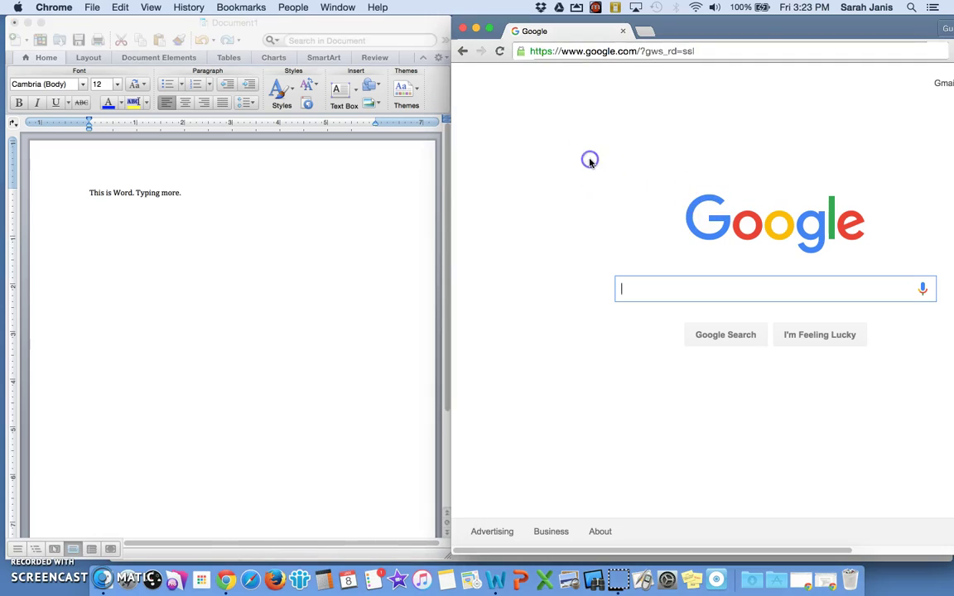
# Step: Minimize the Google window and the guest New Tab window, and restore the minimized Google window beside Word
pyautogui.click(476, 30)
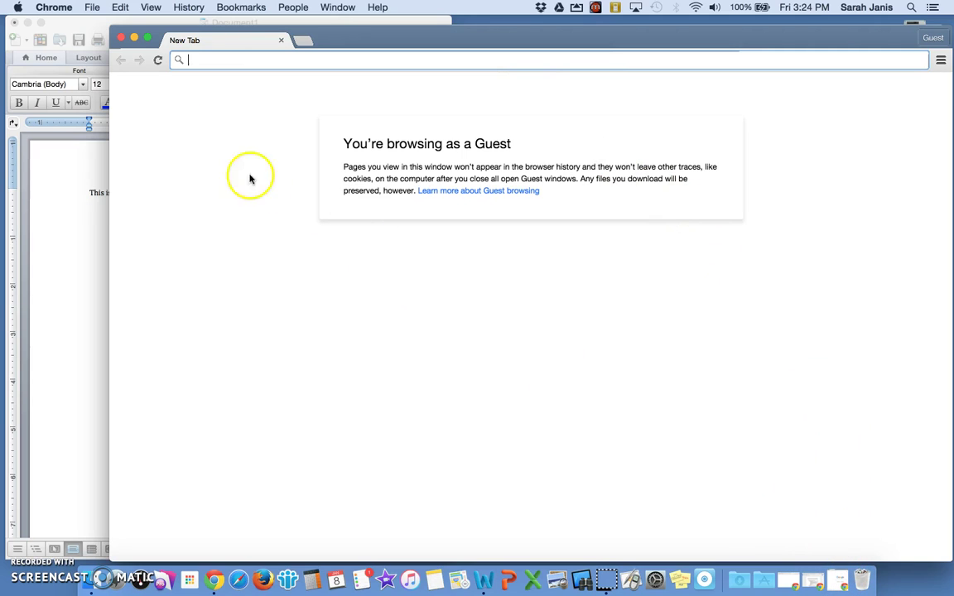
pyautogui.click(135, 39)
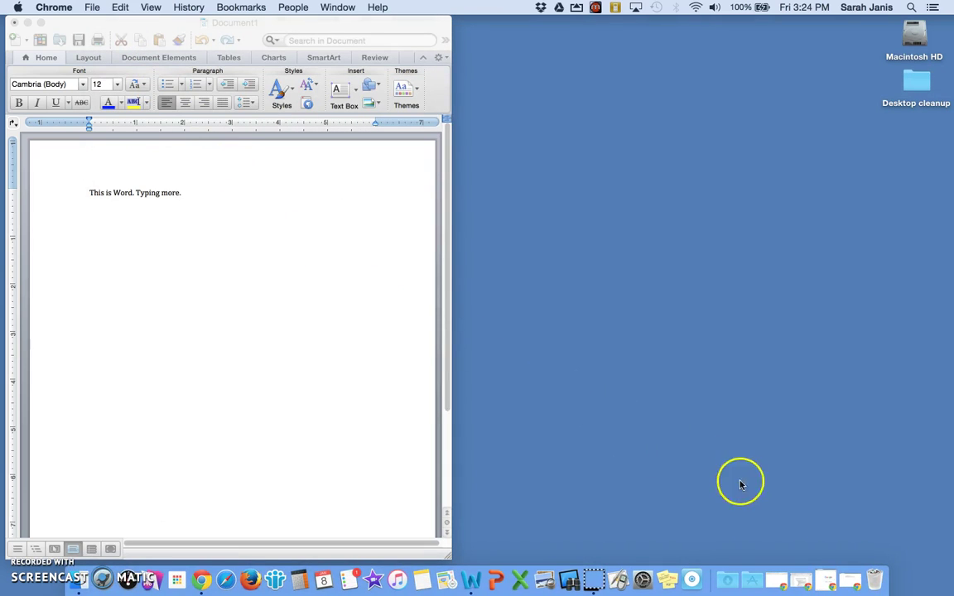
pyautogui.click(830, 584)
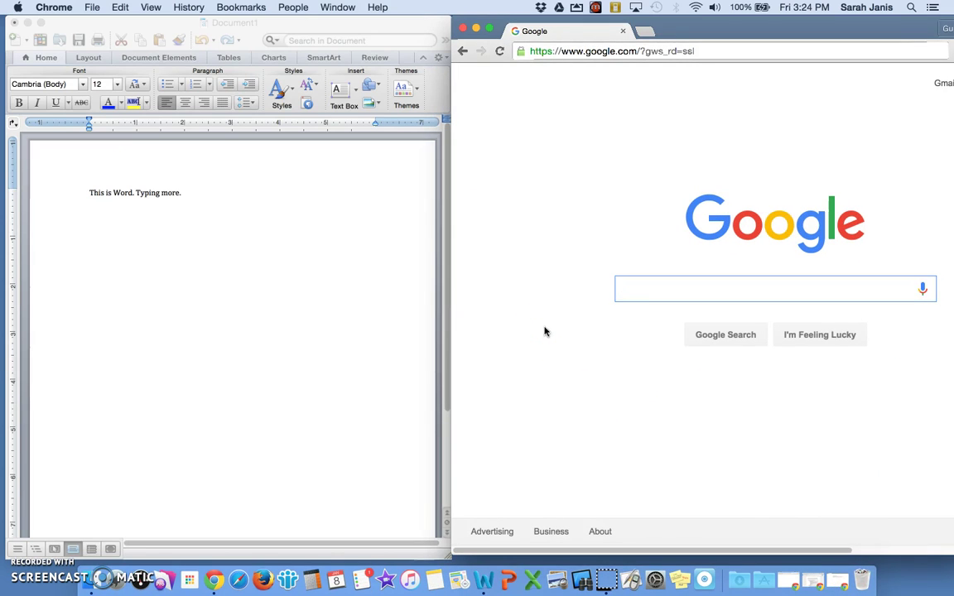
# Step: Activate the Word document, minimize its window and restore it beside the Google window
pyautogui.click(373, 207)
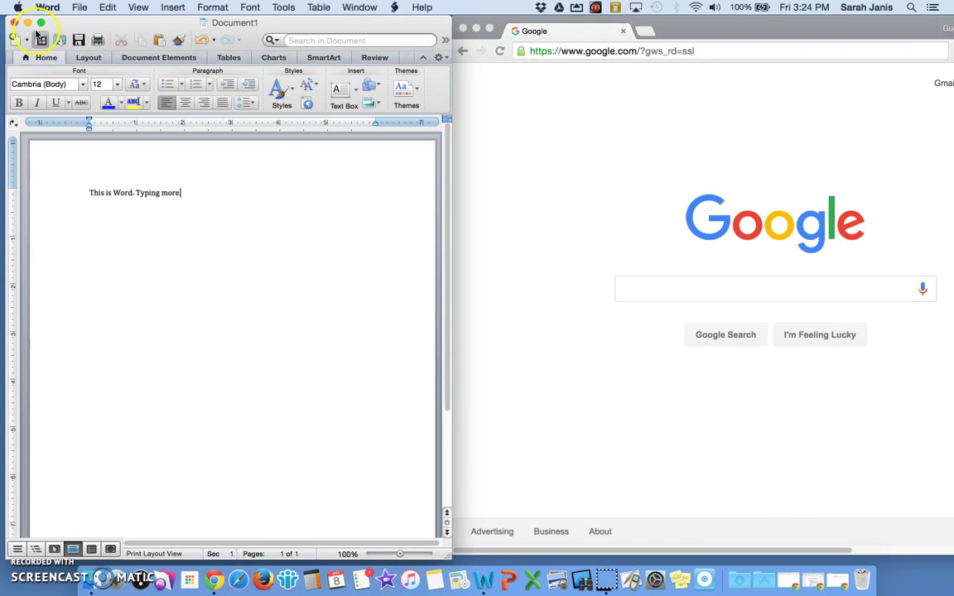
pyautogui.write('.')
pyautogui.click(27, 24)
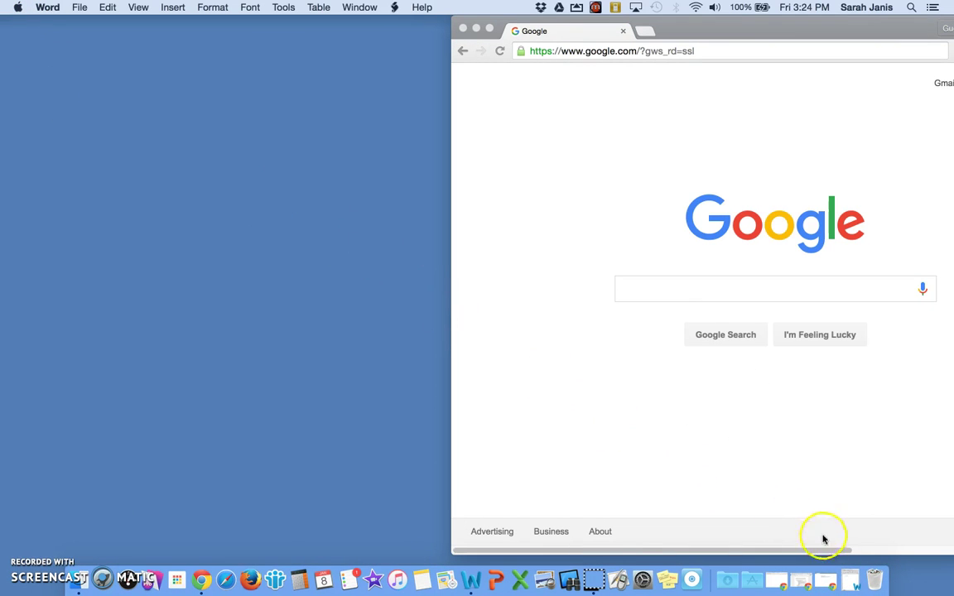
pyautogui.click(853, 583)
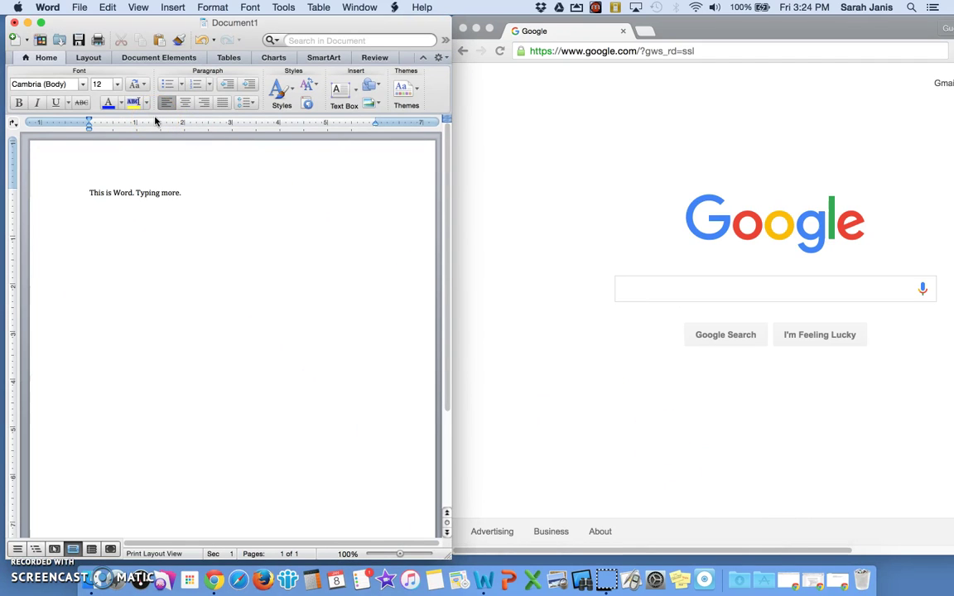
# Step: Switch the active window back and forth between the Word document and the Google page several times, ending on Google
pyautogui.click(282, 176)
pyautogui.click(522, 98)
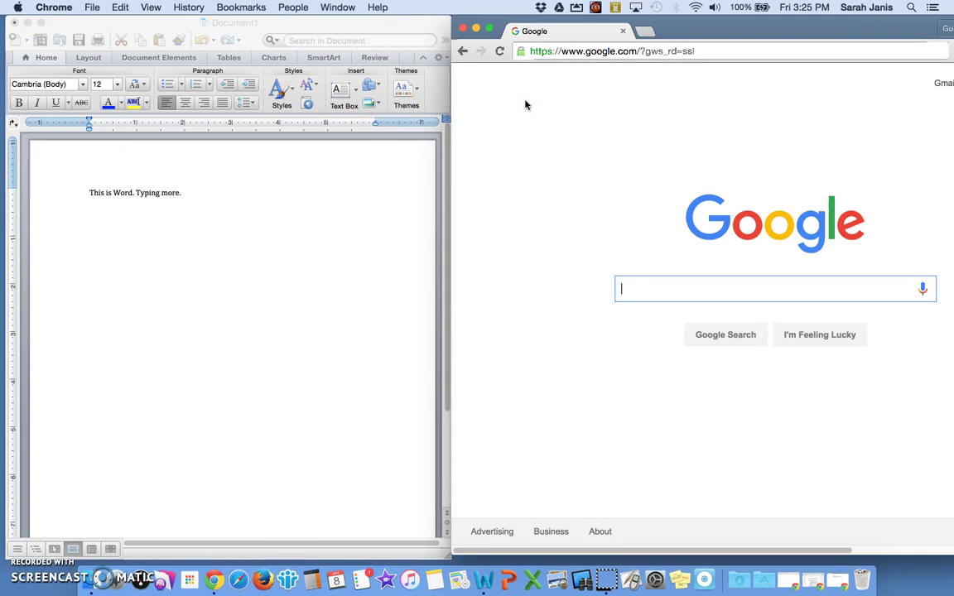
pyautogui.click(280, 165)
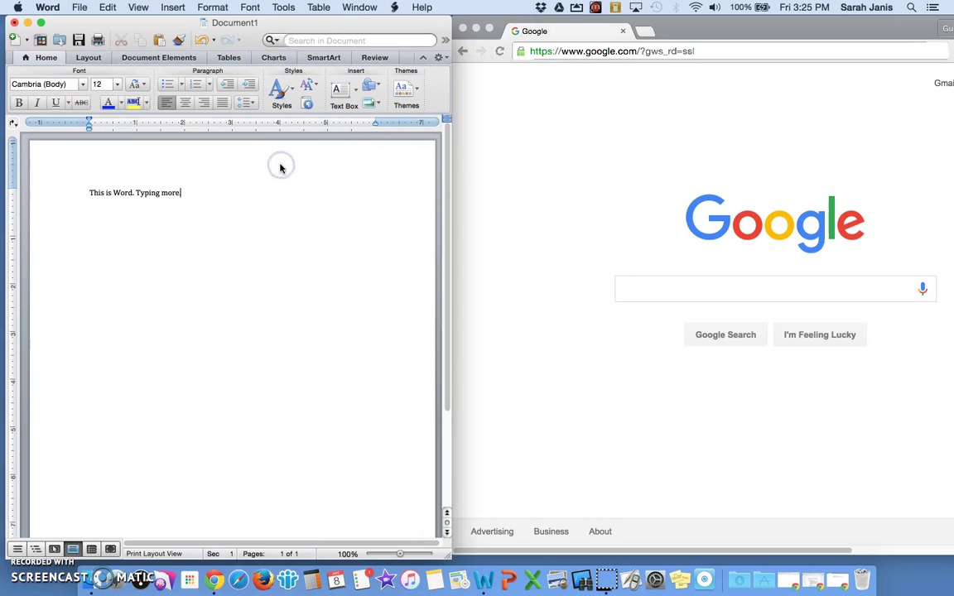
pyautogui.write('.')
pyautogui.click(517, 146)
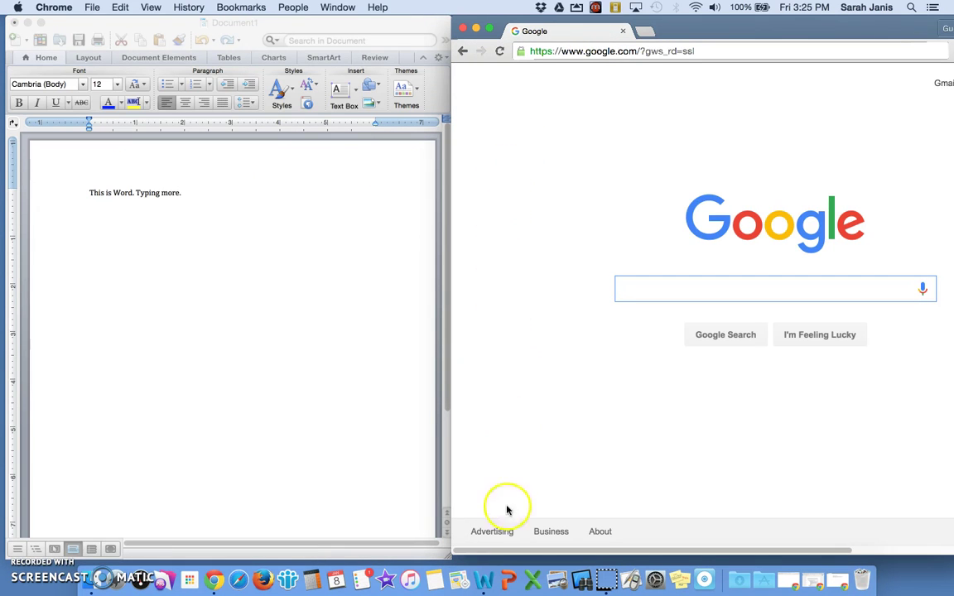
pyautogui.click(487, 586)
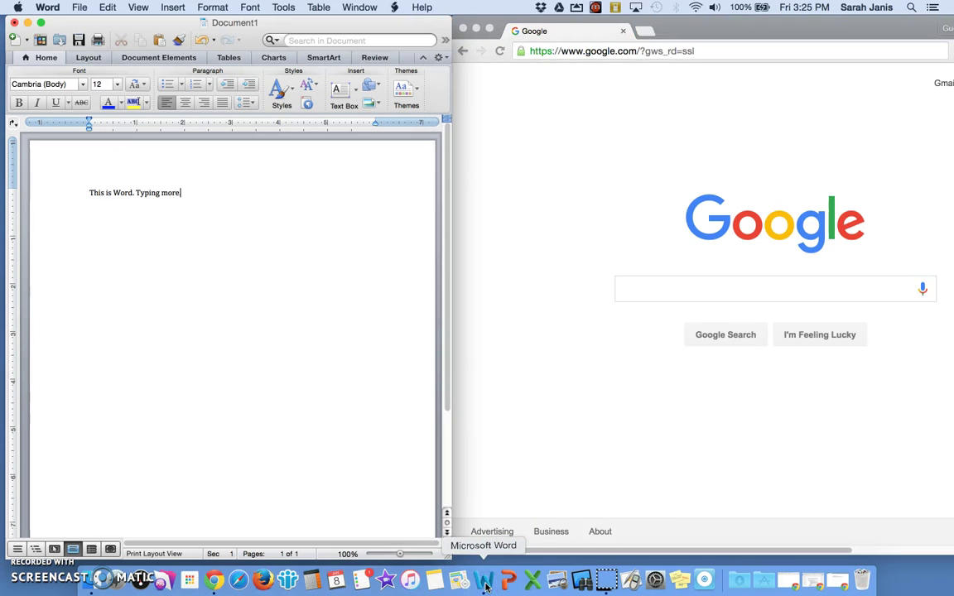
pyautogui.click(215, 582)
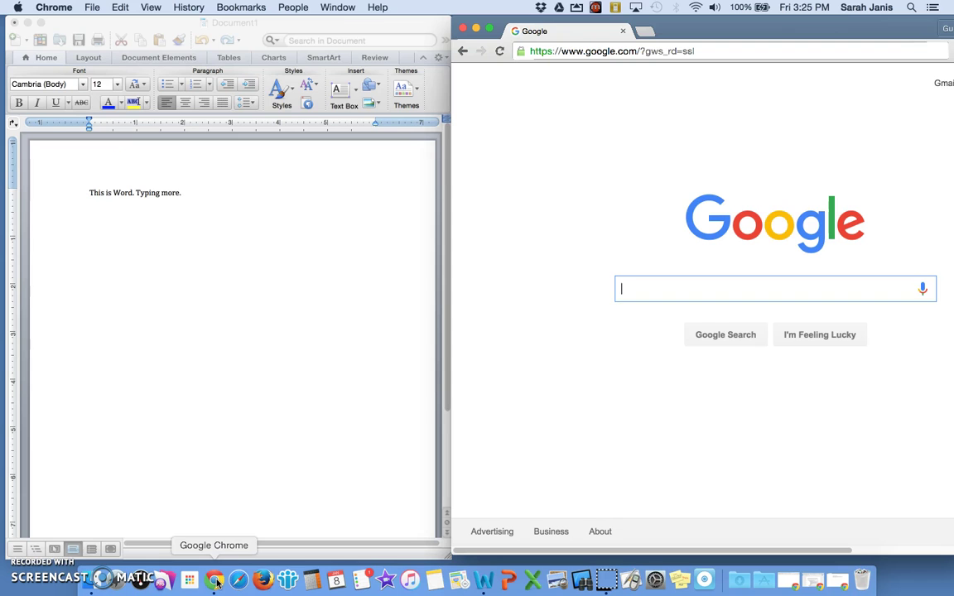
# Step: Activate Word and shift its window by its title bar, and nudge the Google window slightly toward Word
pyautogui.click(202, 344)
pyautogui.click(251, 22)
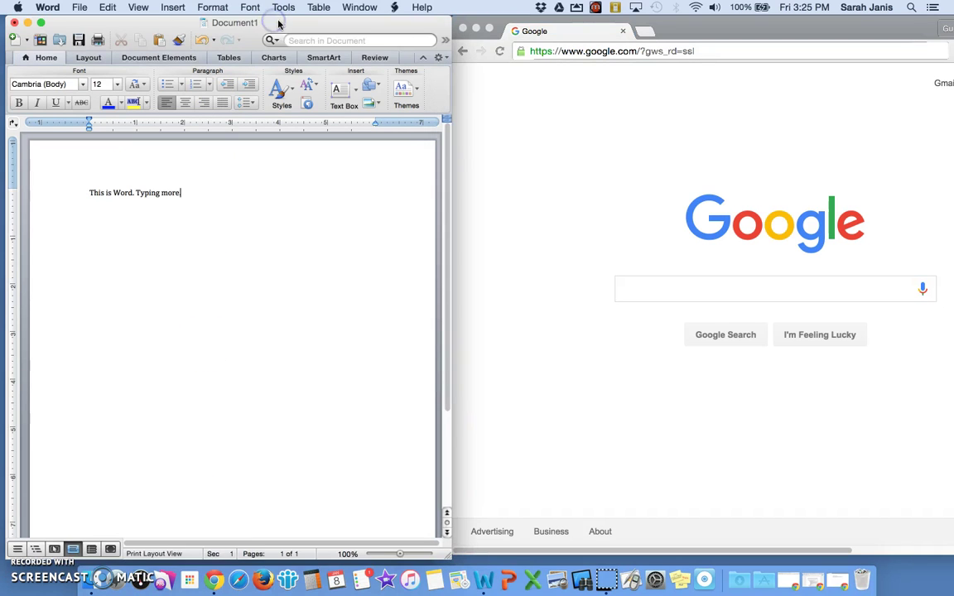
pyautogui.moveTo(278, 23)
pyautogui.mouseDown()
pyautogui.moveTo(310, 23)
pyautogui.moveTo(276, 27)
pyautogui.moveTo(294, 38)
pyautogui.moveTo(280, 22)
pyautogui.mouseUp()
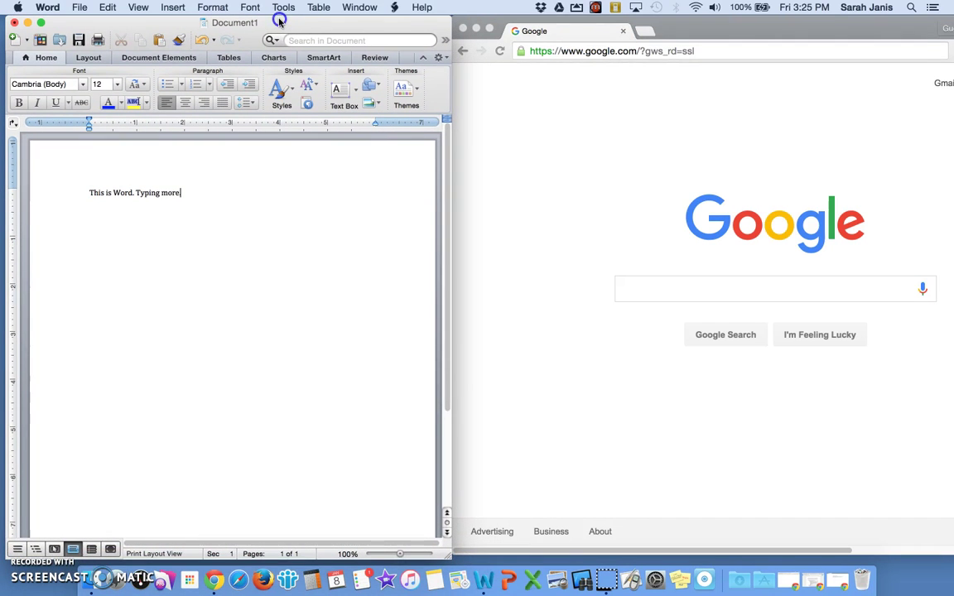
pyautogui.moveTo(686, 26)
pyautogui.mouseDown()
pyautogui.moveTo(678, 28)
pyautogui.moveTo(686, 26)
pyautogui.mouseUp()
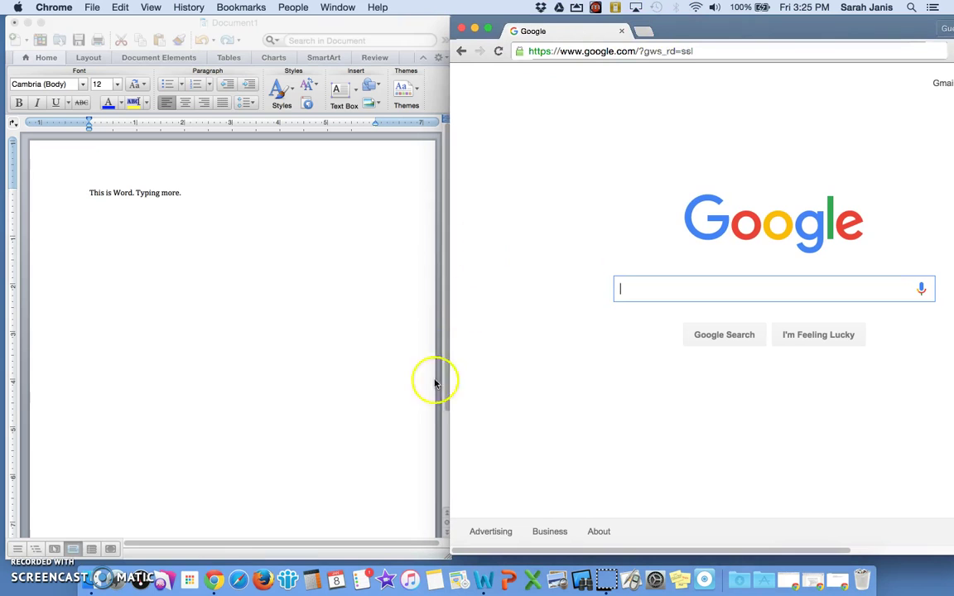
# Step: Activate Word and shrink its window slightly from the lower corner to clear the Google window's edge
pyautogui.click(440, 554)
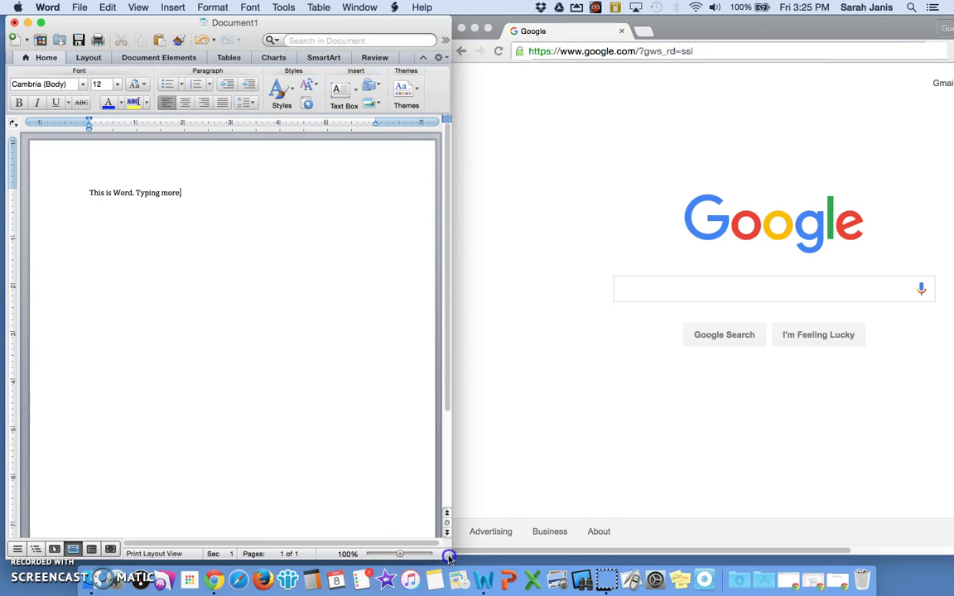
pyautogui.moveTo(444, 551)
pyautogui.mouseDown()
pyautogui.moveTo(498, 549)
pyautogui.moveTo(450, 533)
pyautogui.moveTo(471, 548)
pyautogui.moveTo(517, 548)
pyautogui.moveTo(448, 548)
pyautogui.mouseUp()
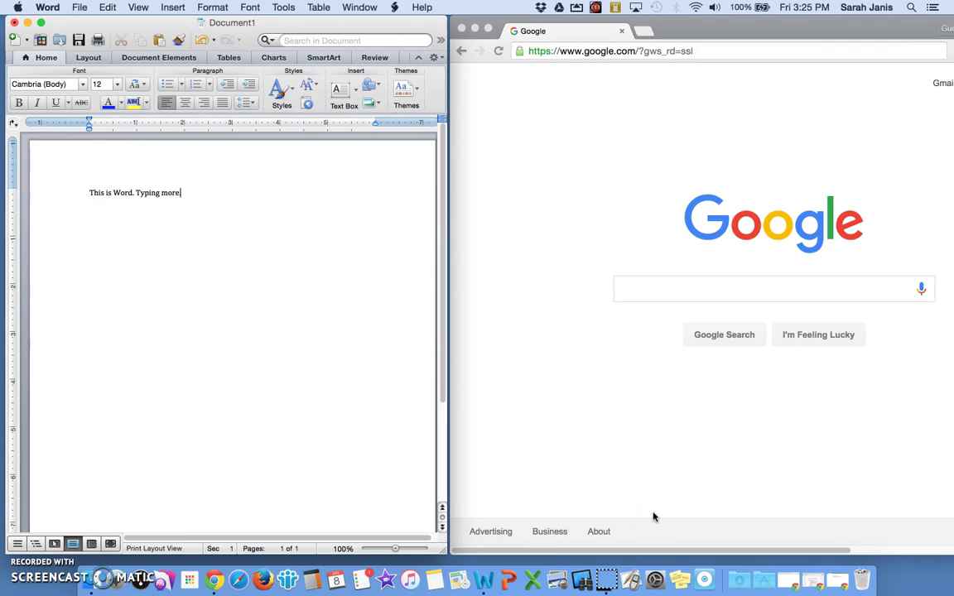